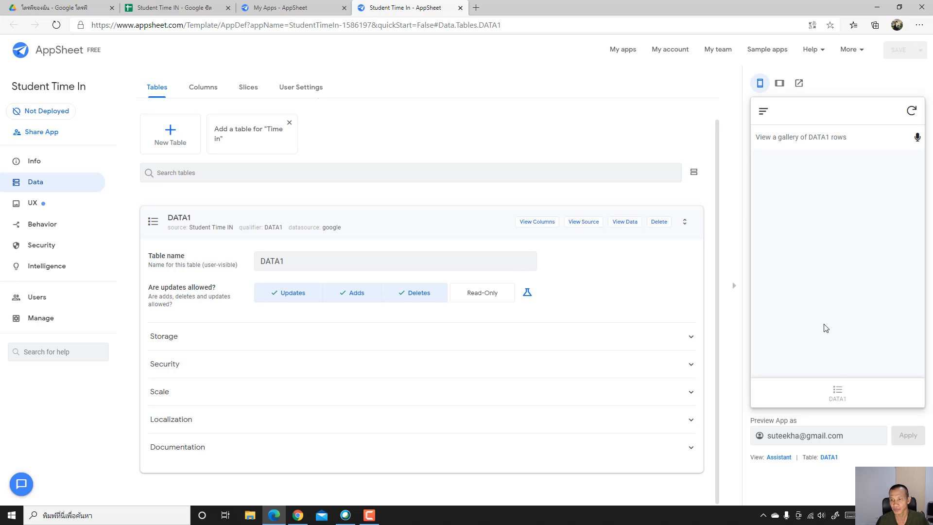
Step: Examine the DATA1 entry form in the app preview, compare it with the Student Time IN spreadsheet, and cancel the form
left_click(836, 391)
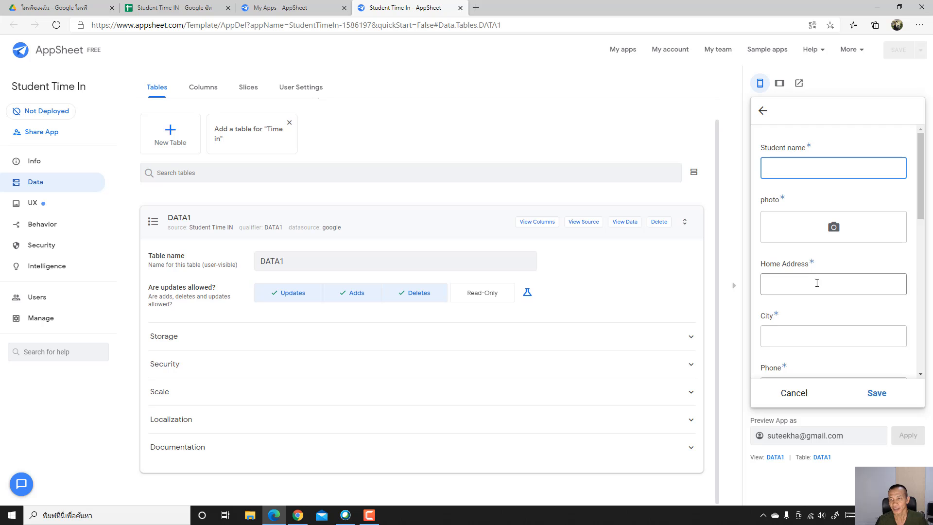
scroll(835, 284, "down", 3)
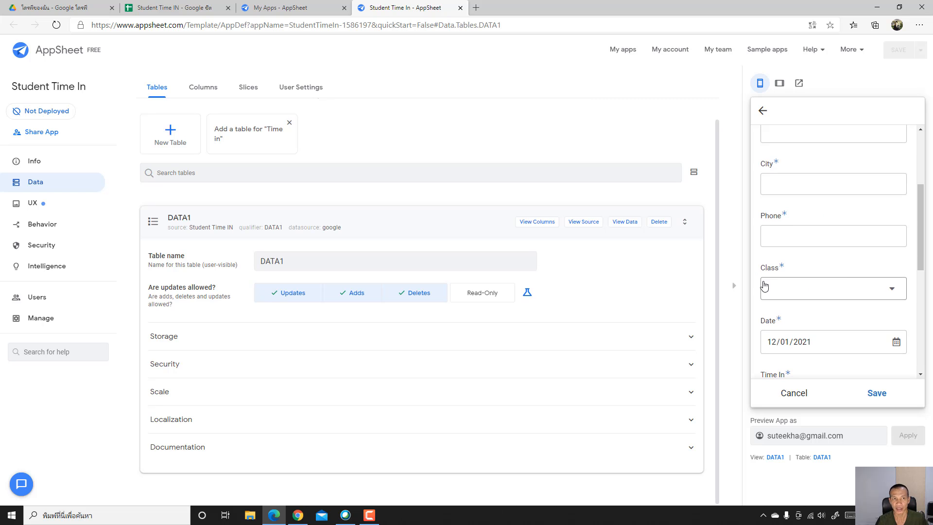
left_click(187, 10)
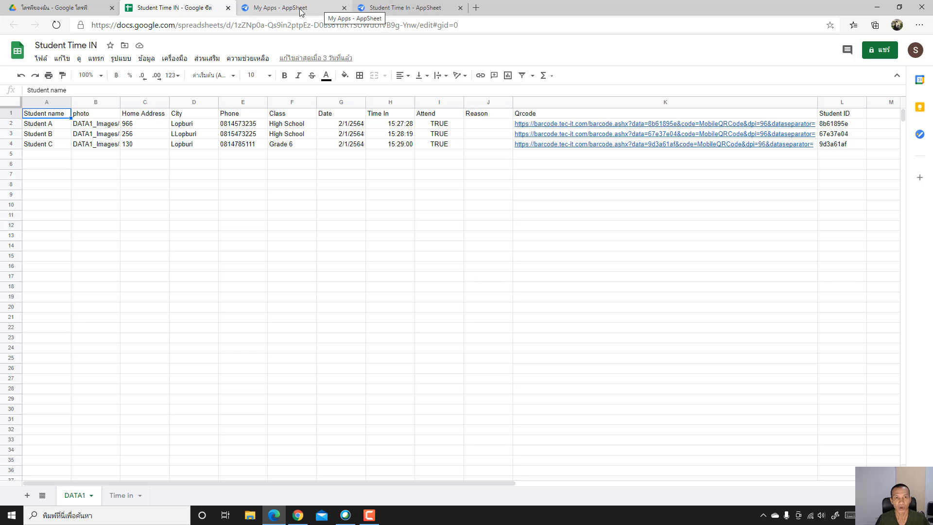
left_click(384, 8)
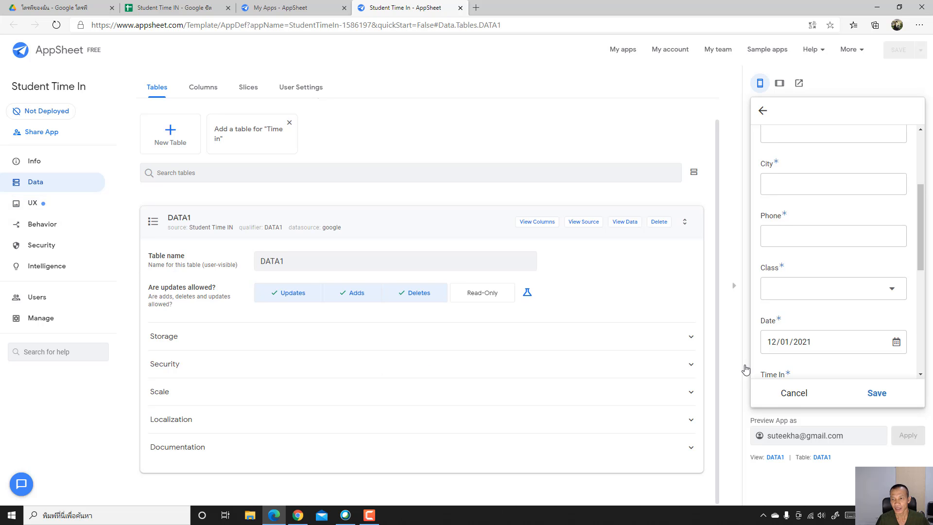
left_click(793, 394)
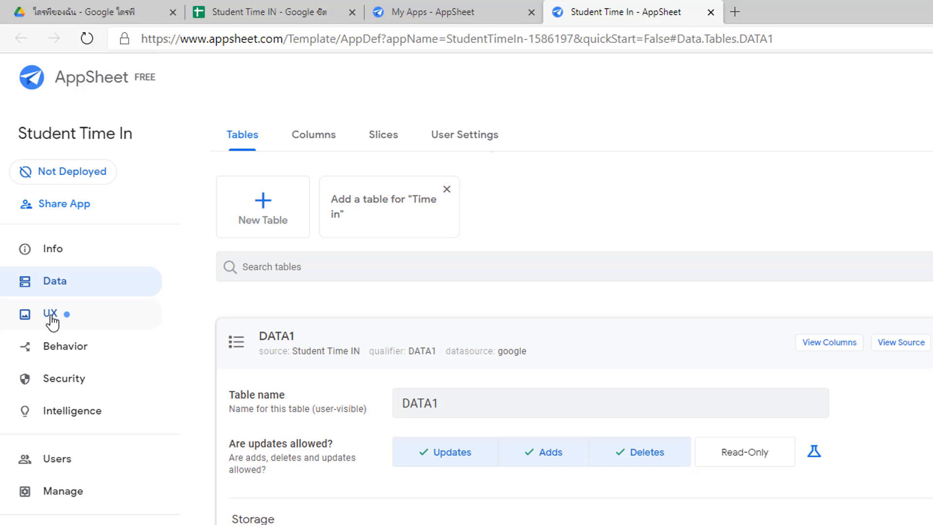
Step: Create a new primary view named "View Student" that displays the DATA1 table
left_click(51, 317)
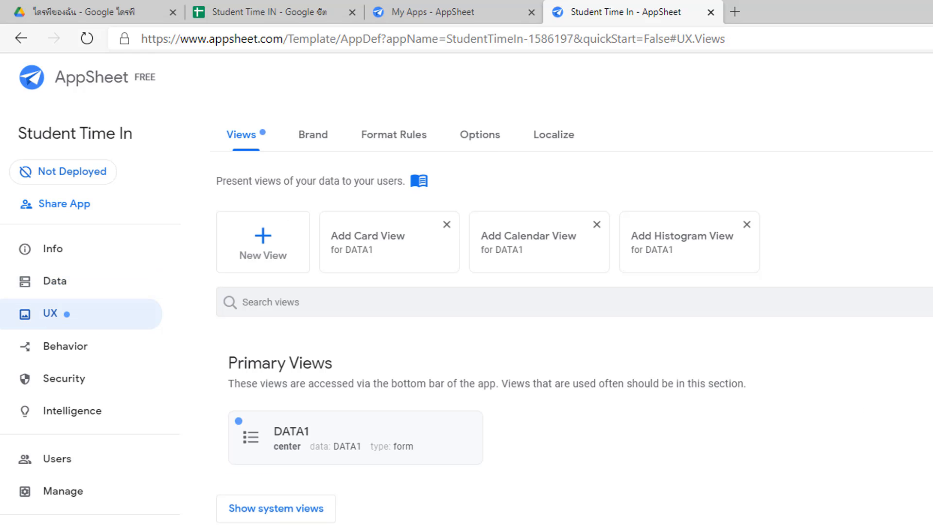
left_click(262, 245)
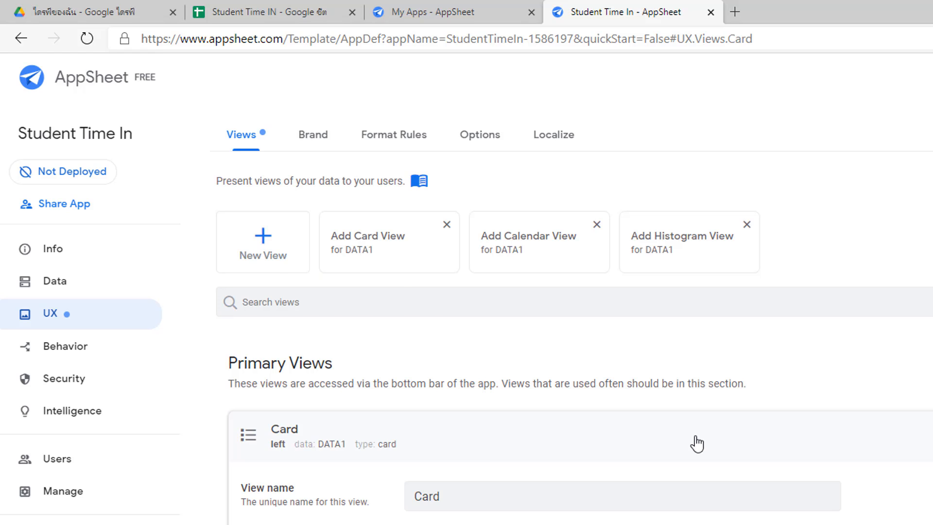
left_click_drag(438, 238, 393, 241)
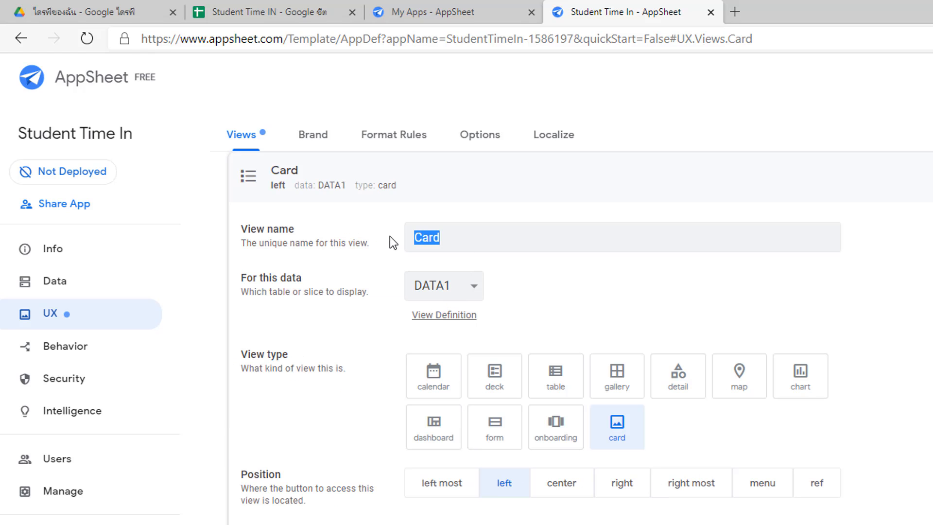
type("View Student")
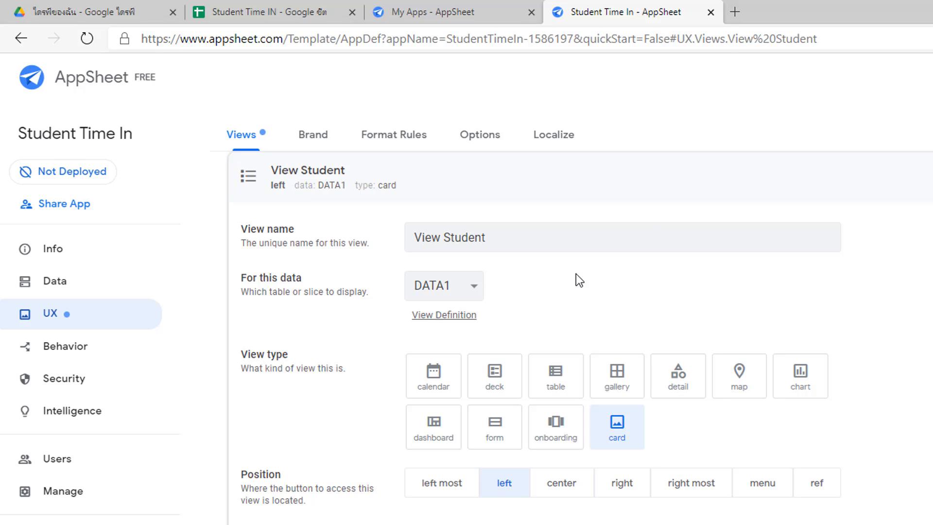
left_click(427, 286)
left_click(443, 314)
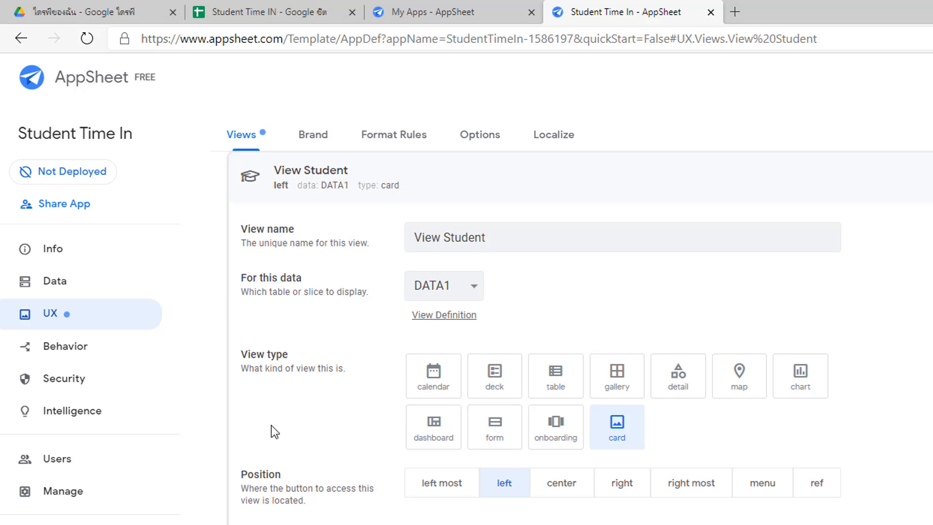
Step: Try the gallery, table and detail view types for the View Student view
left_click(617, 377)
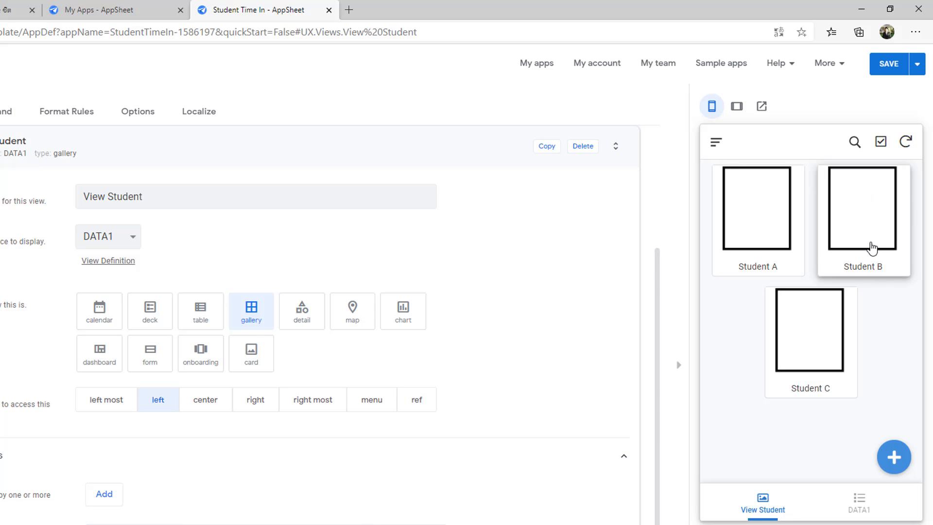
left_click(197, 318)
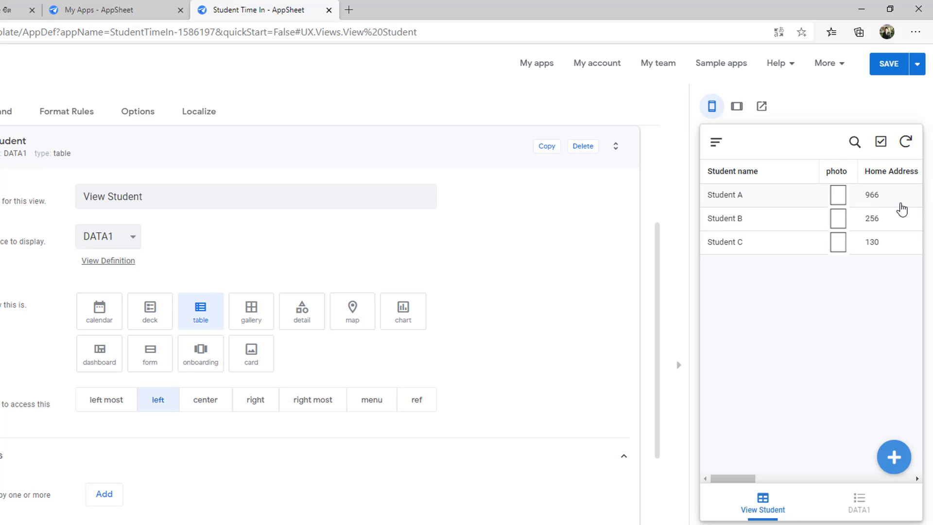
left_click(300, 324)
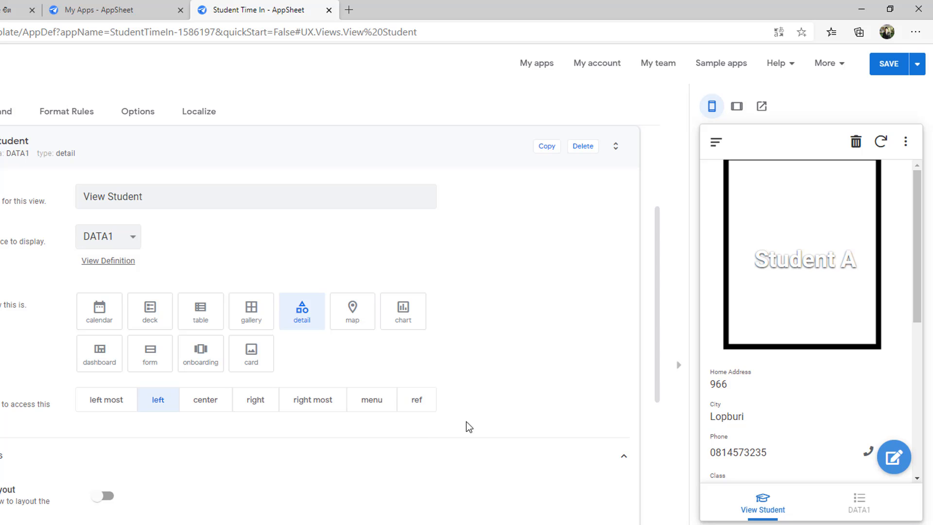
Step: Set the View Student view type to deck and check Student A's full record in the app preview
left_click(147, 317)
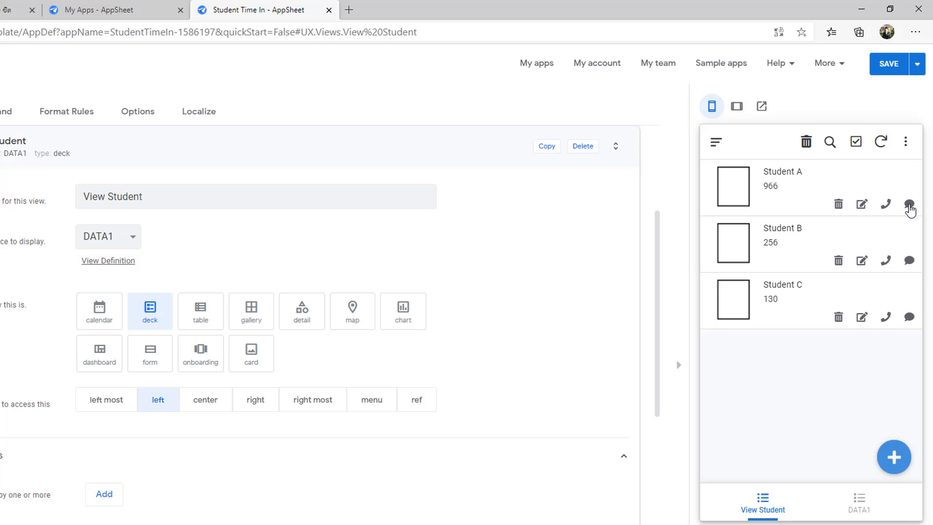
left_click(786, 193)
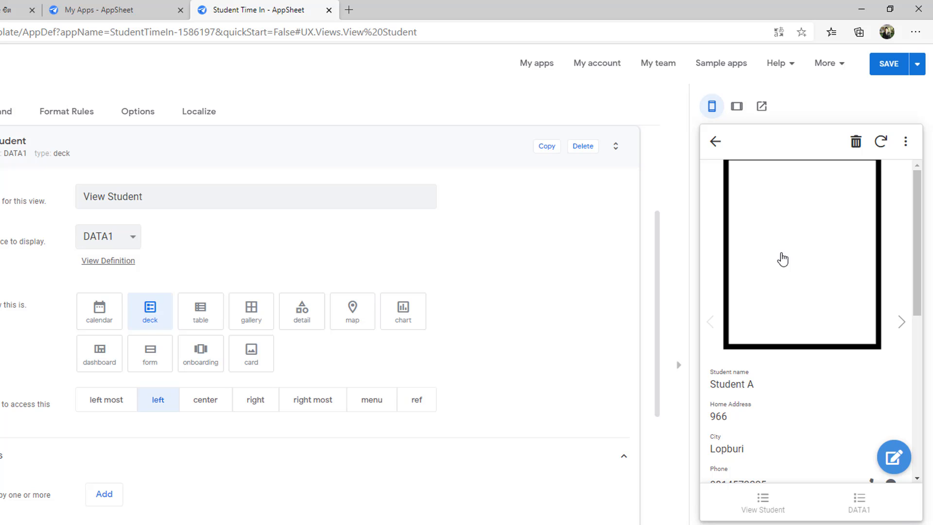
scroll(786, 272, "down", 3)
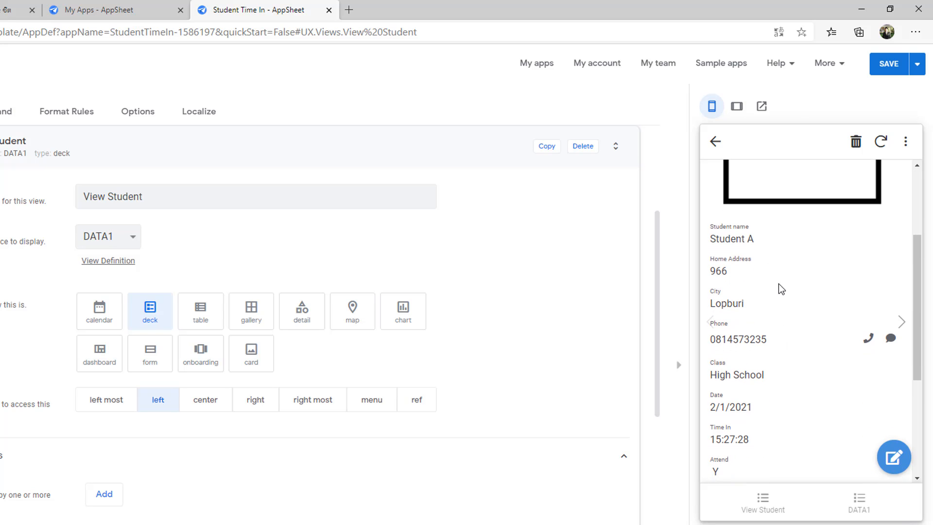
scroll(781, 290, "down", 4)
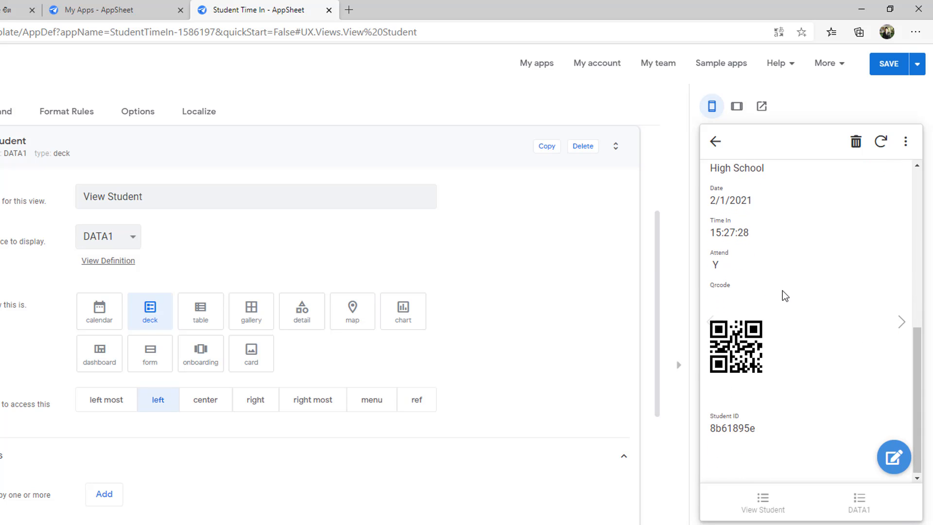
left_click(759, 505)
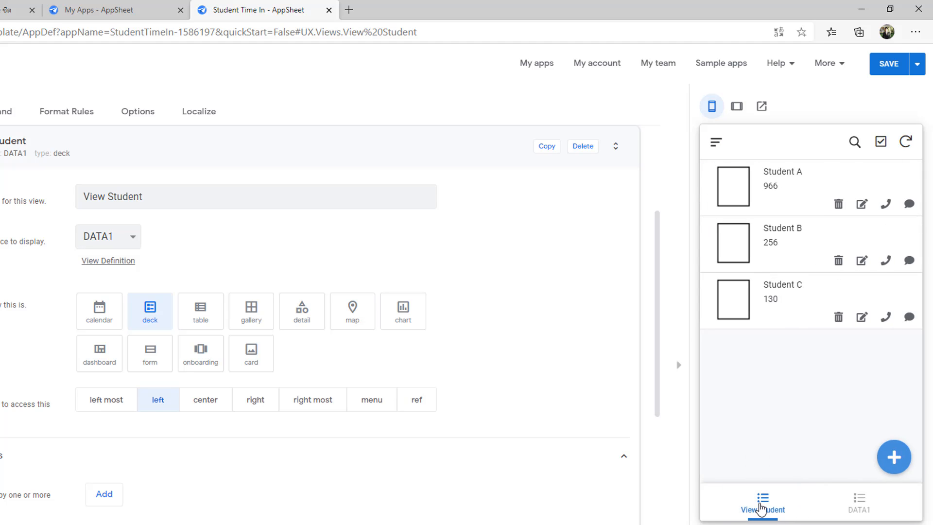
Step: Set the View Student display icon to the outlined graduate figure, searching the icons for "student"
scroll(253, 464, "down", 10)
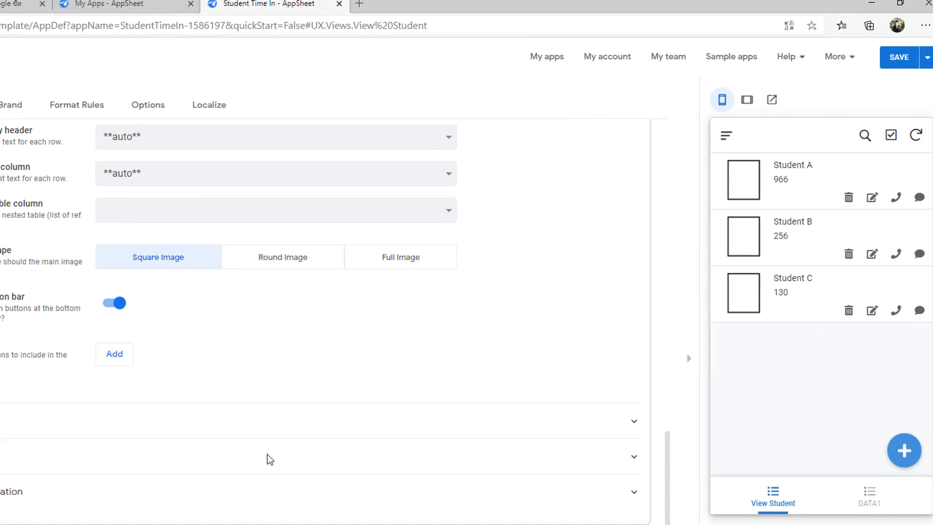
left_click(29, 426)
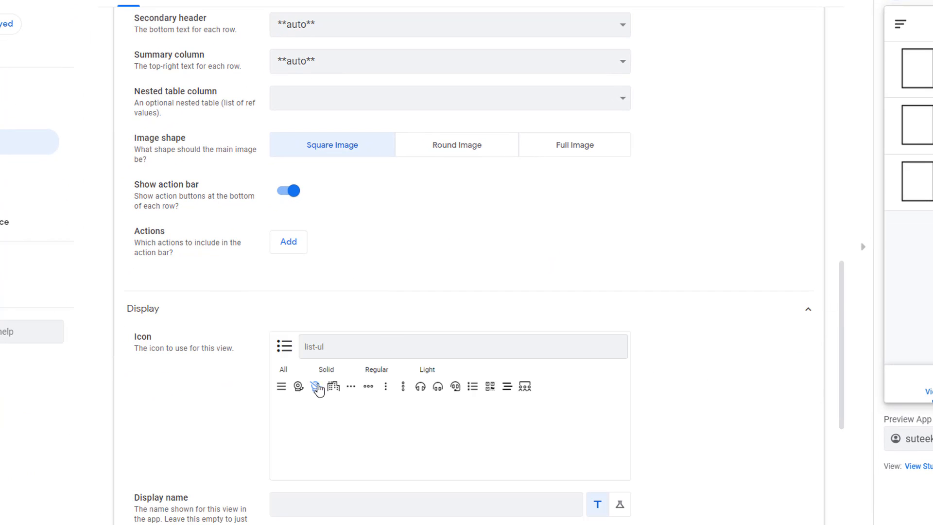
left_click(370, 337)
type("s")
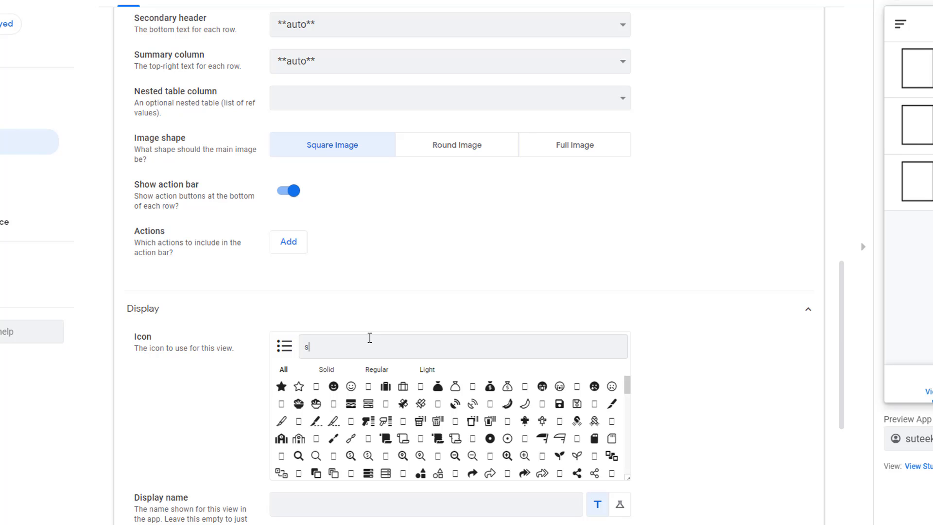
type("tudent")
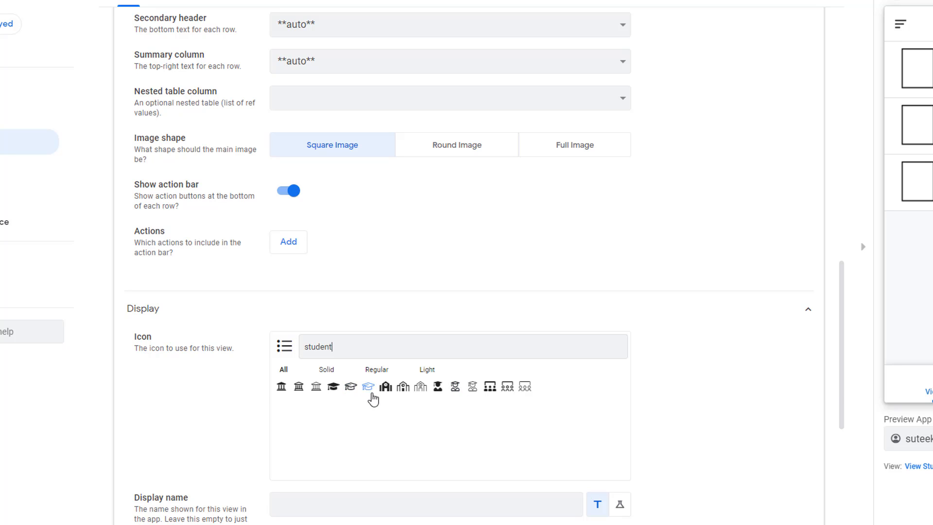
left_click(456, 389)
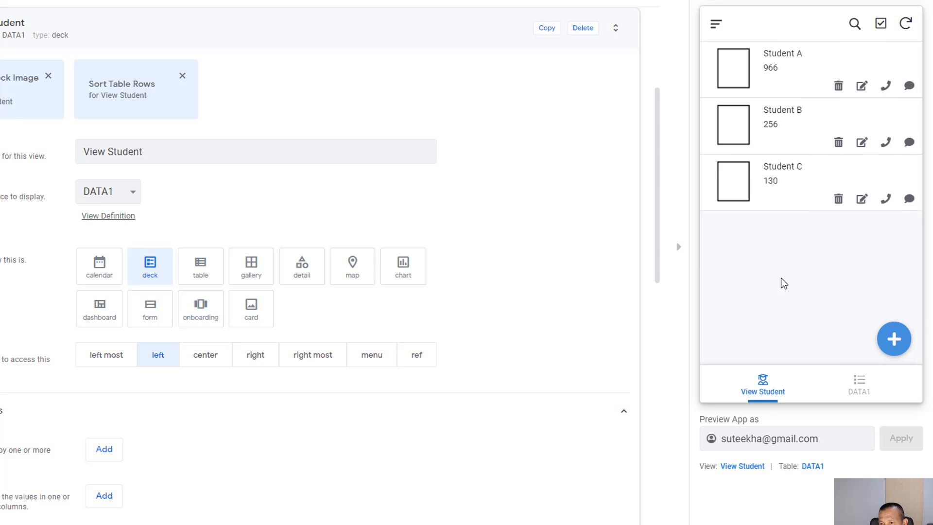
Step: Preview the DATA1 entry form and expand the display settings of the DATA1 form view
left_click(862, 390)
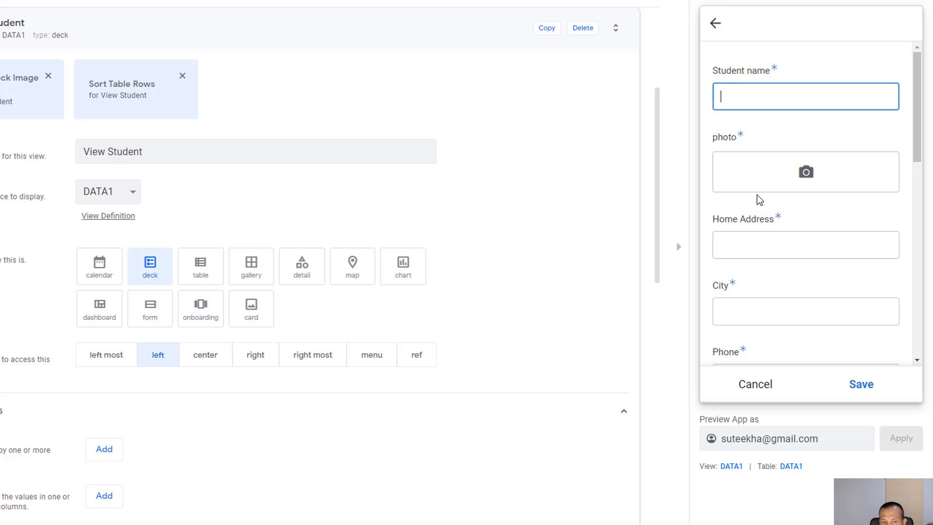
scroll(352, 210, "up", 4)
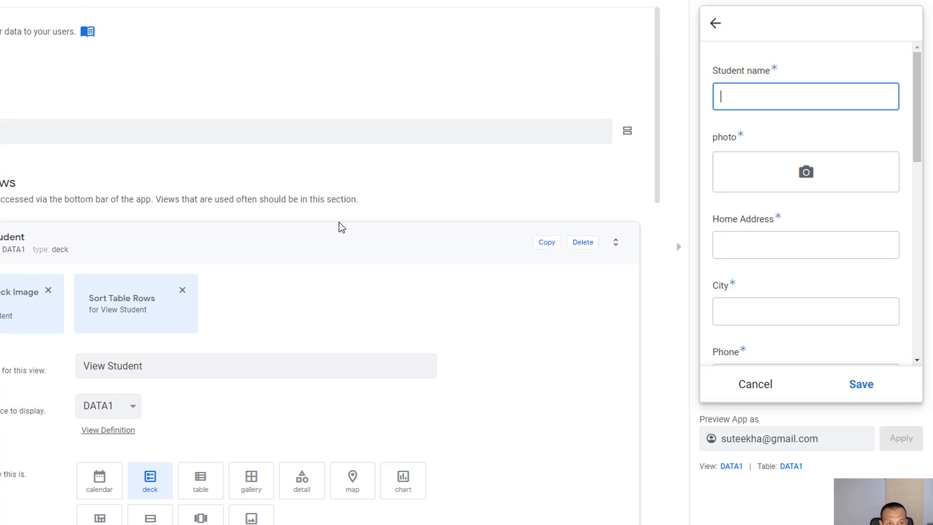
scroll(292, 228, "down", 3)
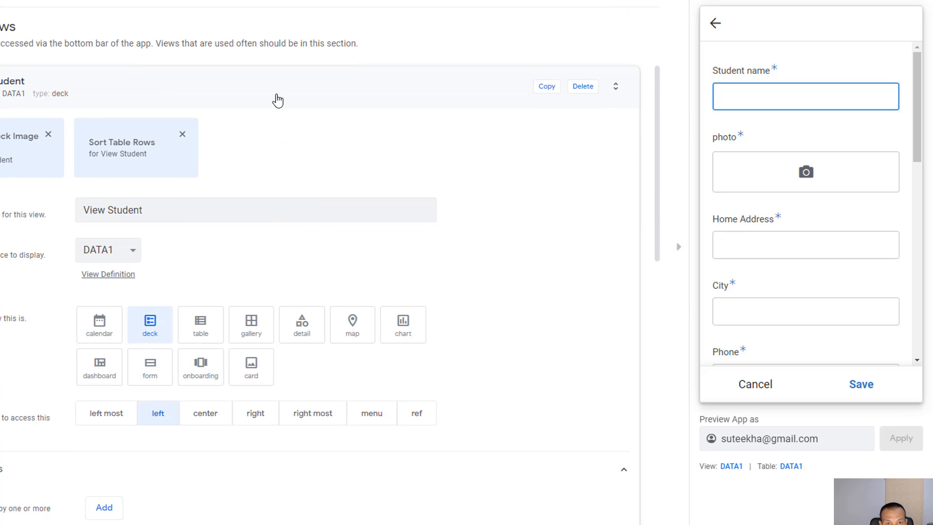
left_click(277, 100)
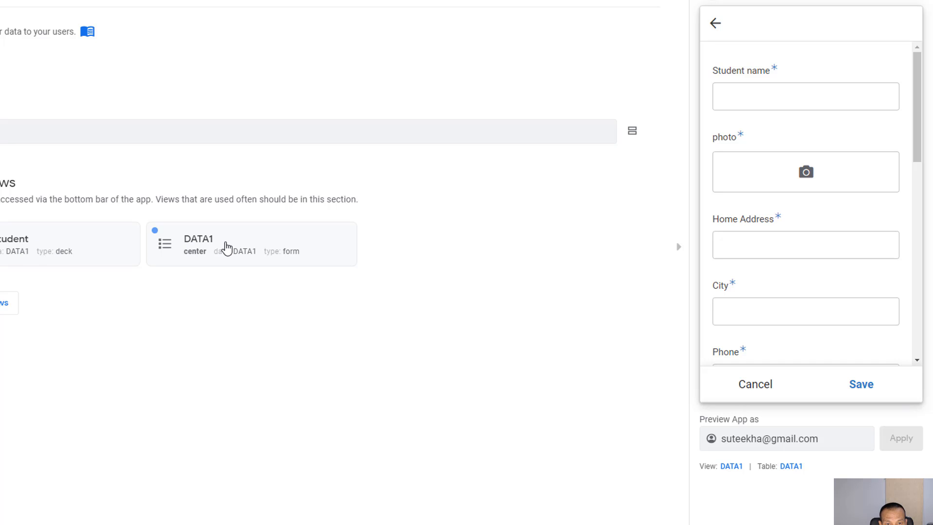
left_click(225, 246)
scroll(218, 340, "down", 9)
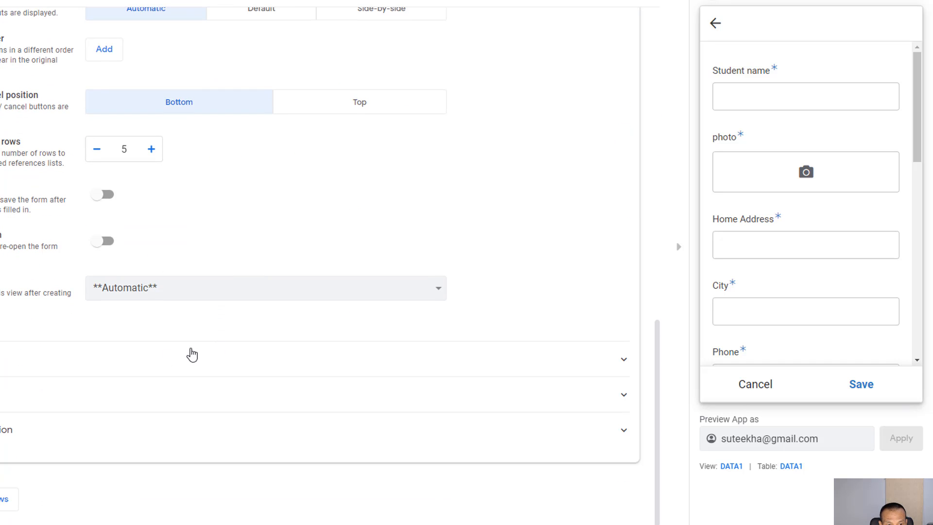
left_click(107, 362)
scroll(234, 369, "down", 5)
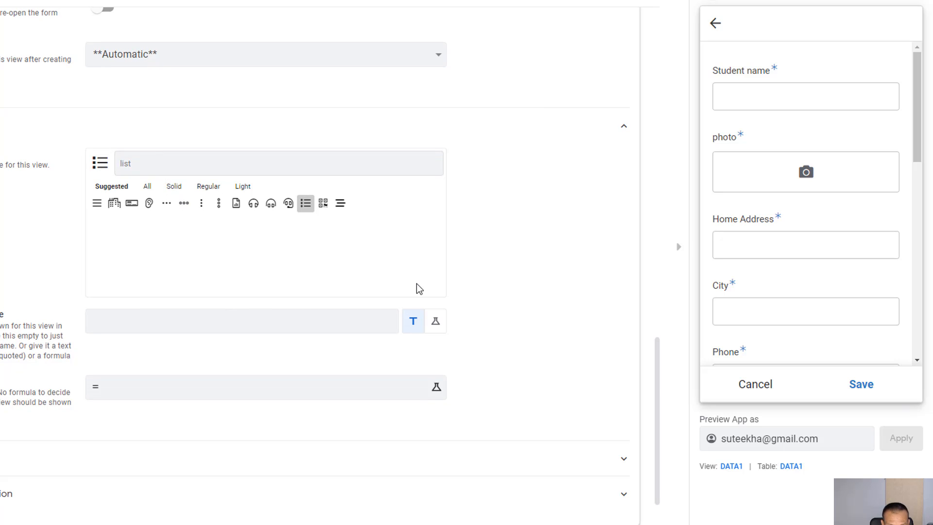
type("input")
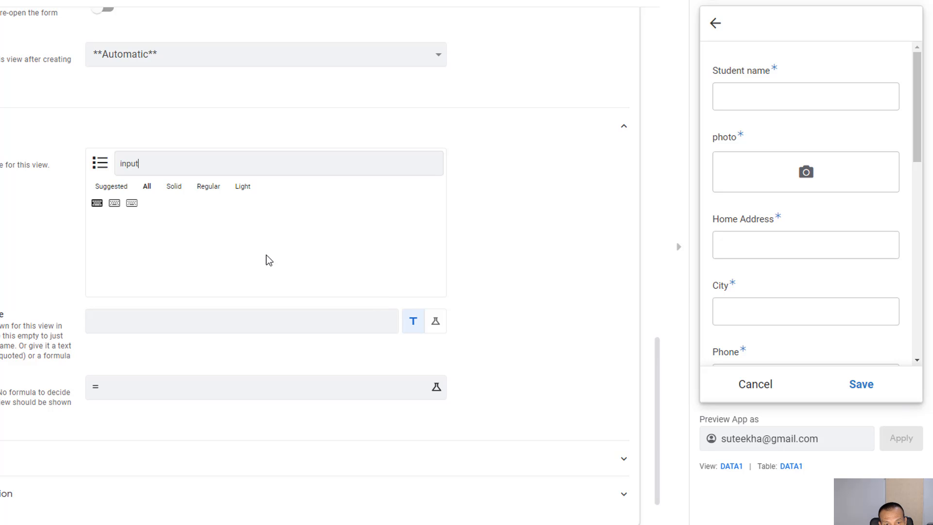
key("BackSpace")
key("BackSpace")
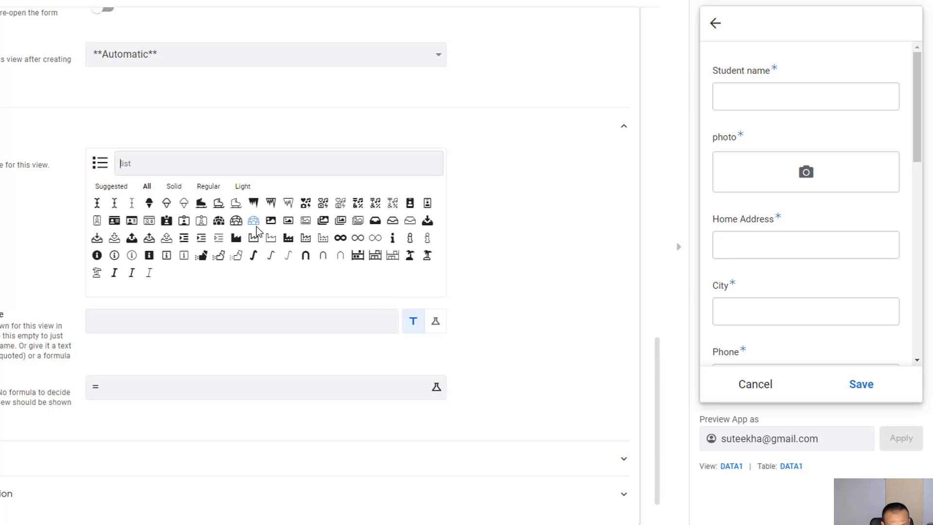
Step: Set the DATA1 view's icon to the outlined circled plus, searching the icons for "add", and cancel the previewed form
type("add")
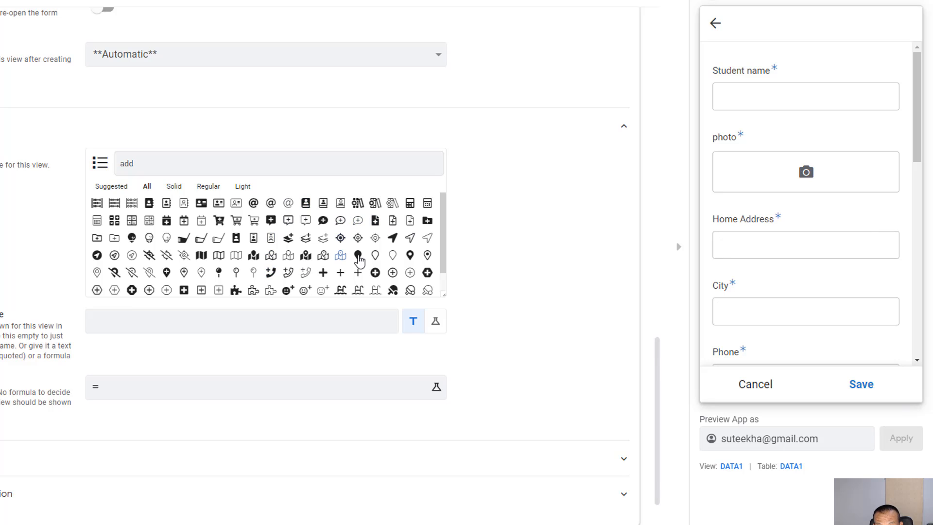
left_click(393, 274)
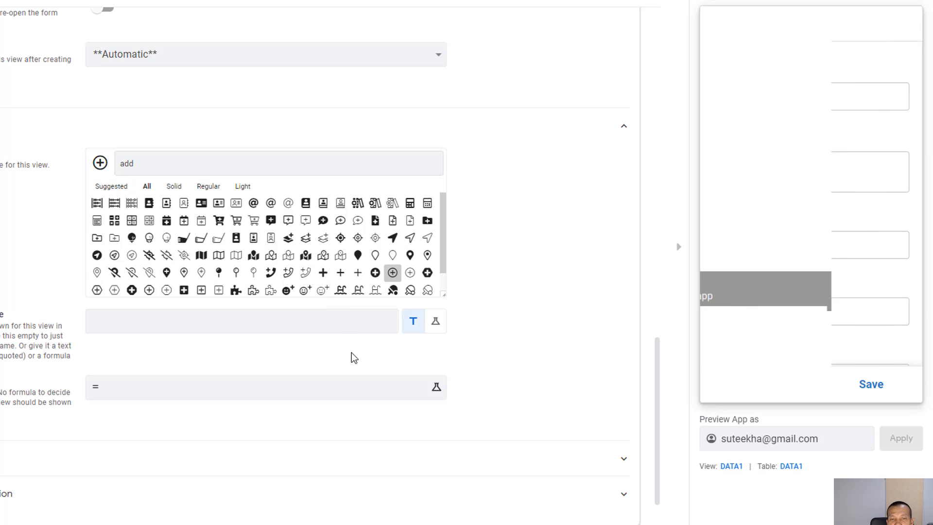
left_click(756, 385)
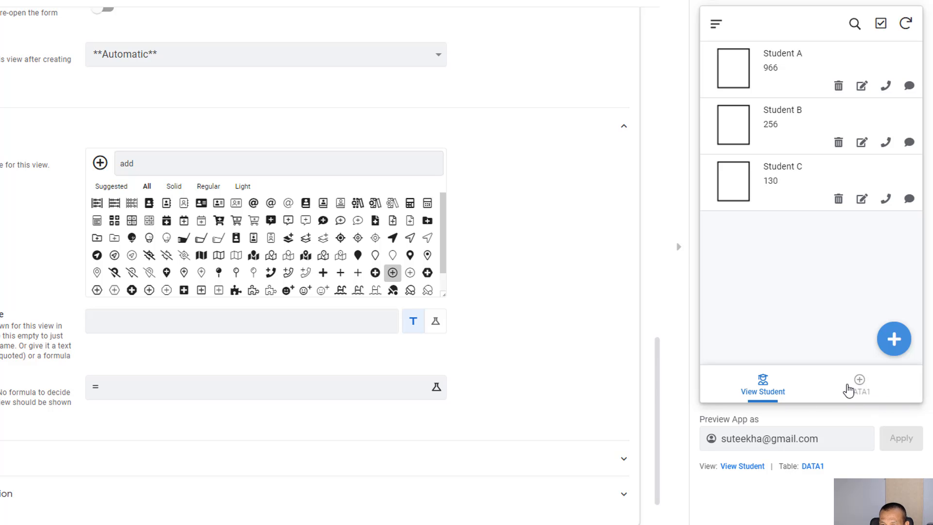
Step: Rename the DATA1 form view as "Add new Student" and cancel the entry form in the app preview
scroll(291, 324, "up", 2)
scroll(291, 324, "up", 10)
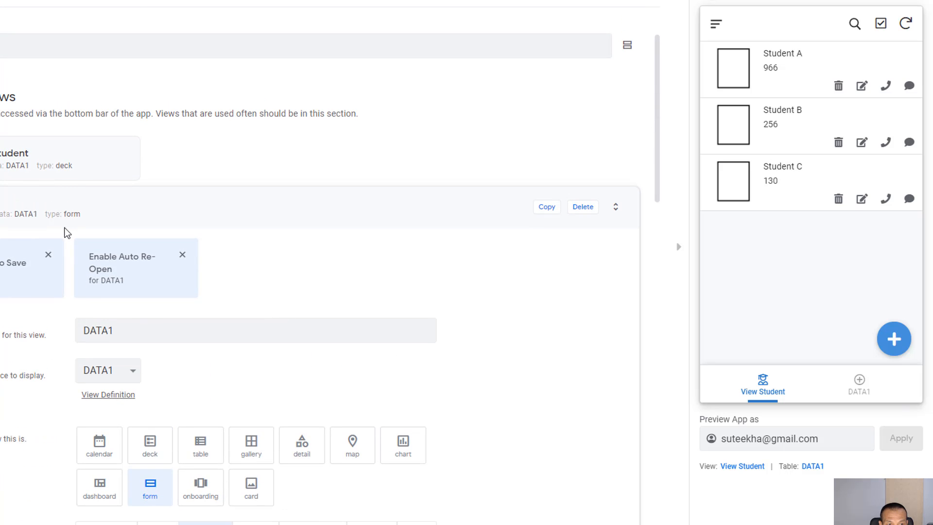
left_click(39, 212)
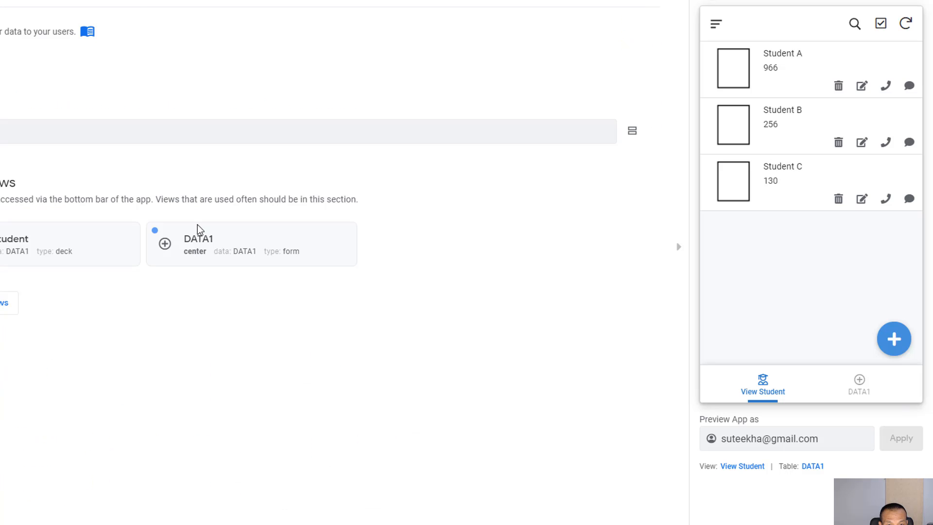
left_click(199, 239)
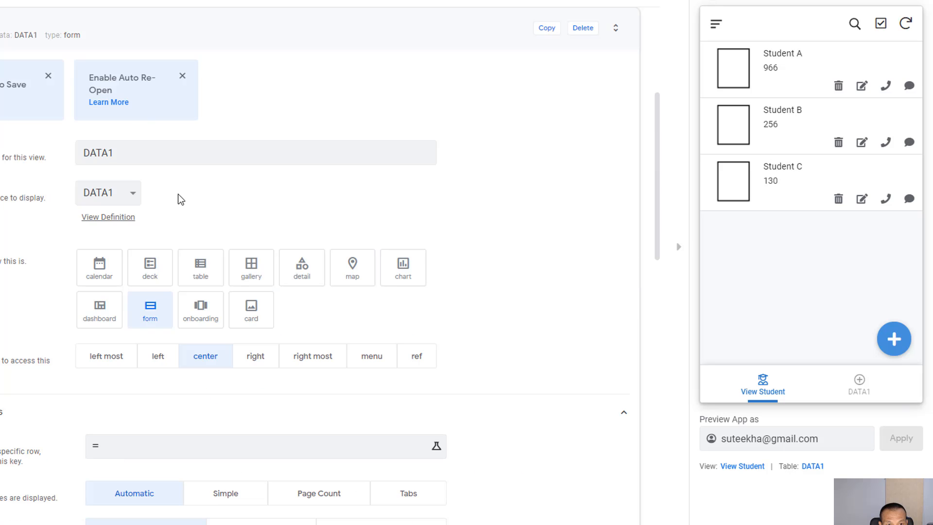
double_click(124, 155)
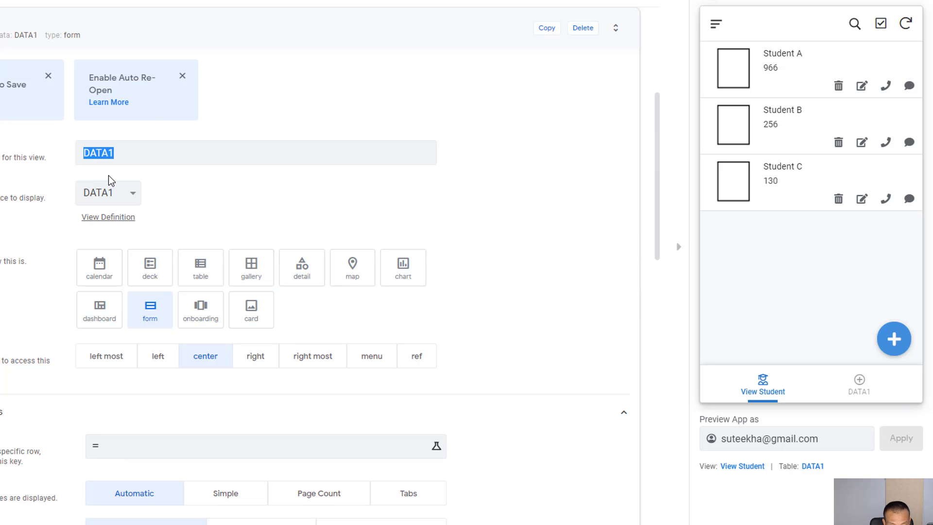
type("Add ne")
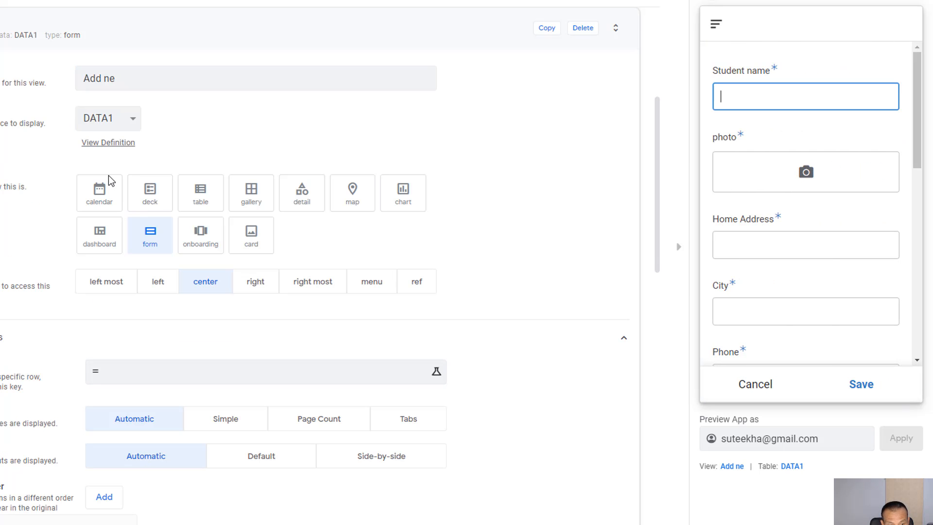
type("w")
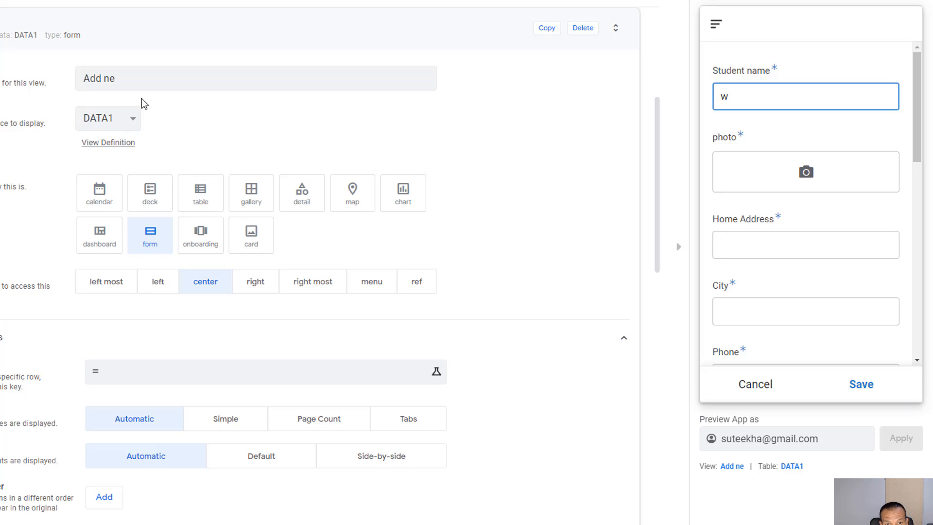
left_click(135, 82)
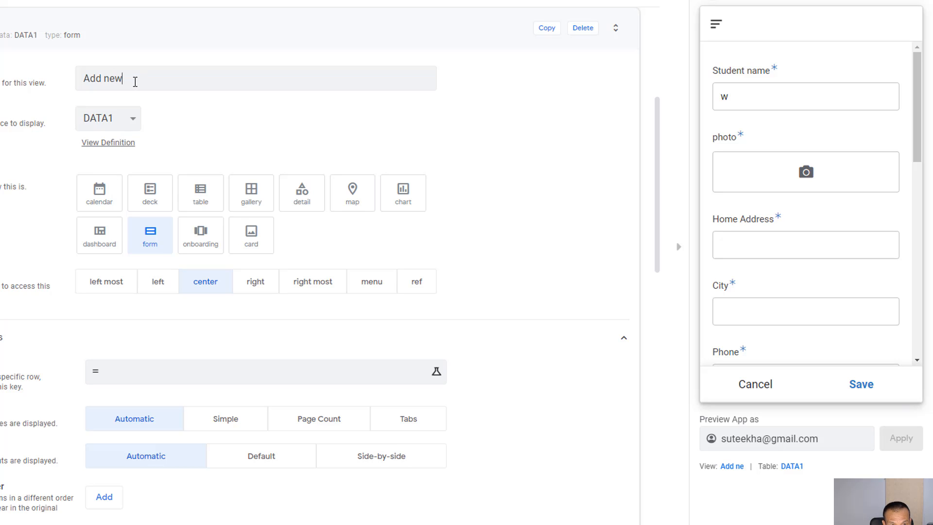
type("w S")
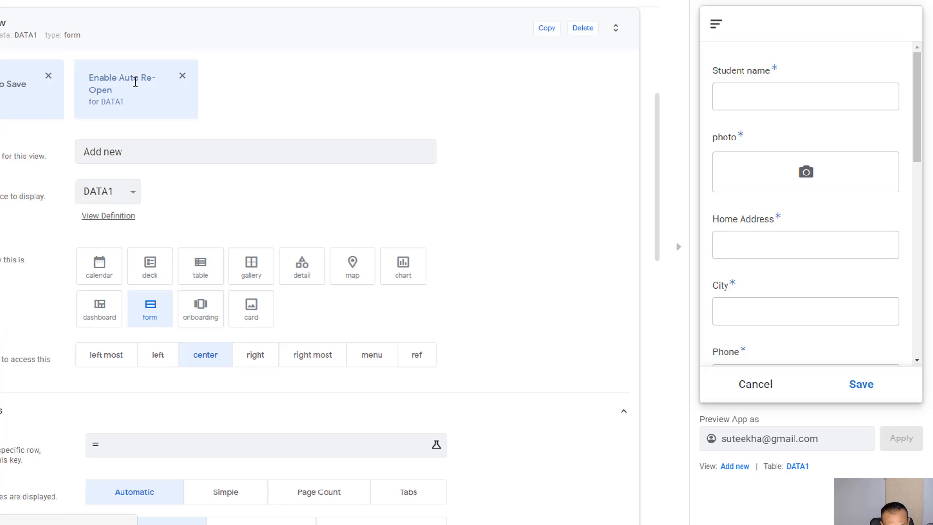
type("tudent")
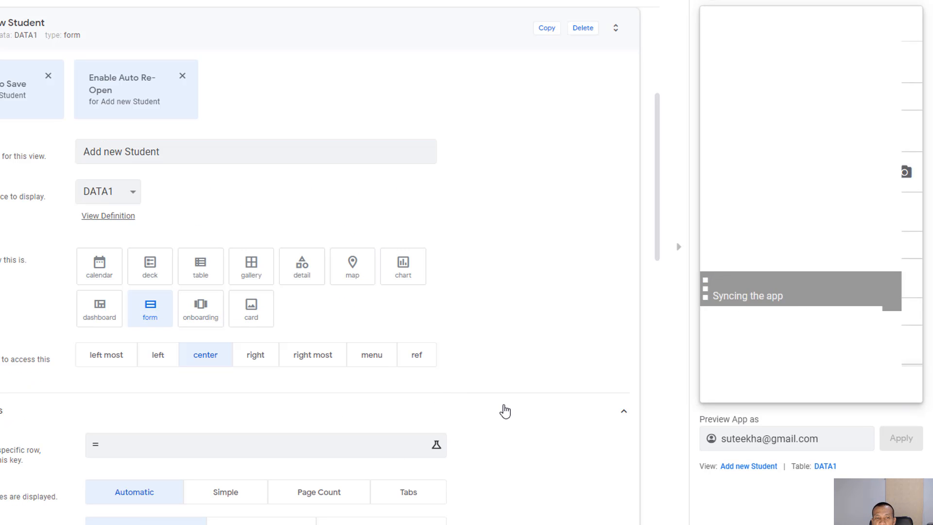
left_click(755, 385)
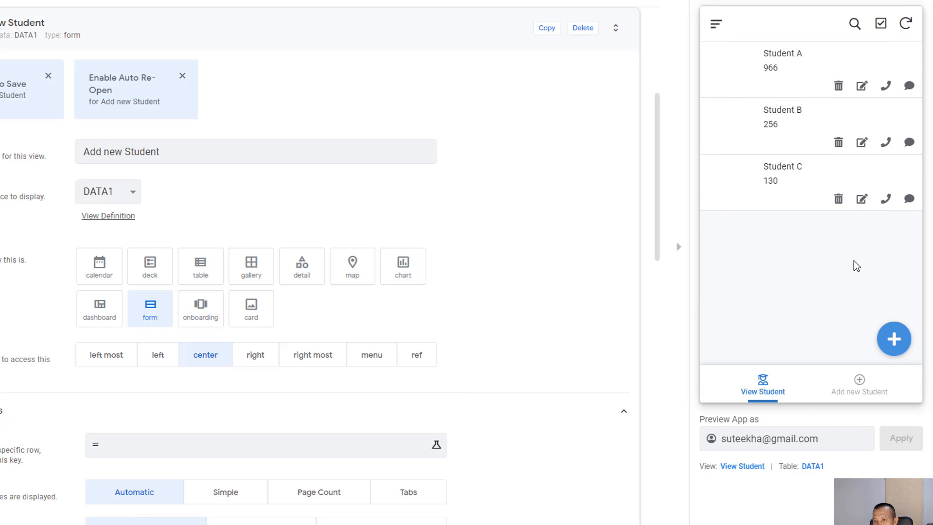